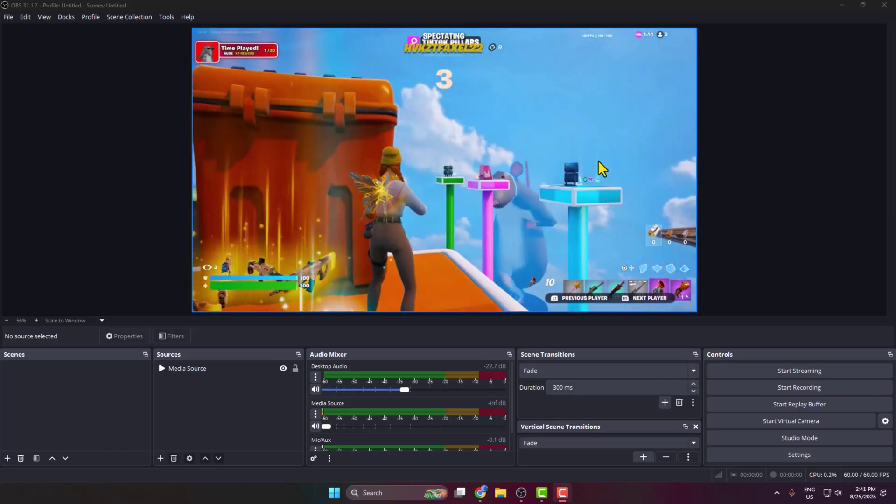
Switch from OBS Studio to the Canva home page in Chrome
{"action": "key", "text": "alt+Tab"}
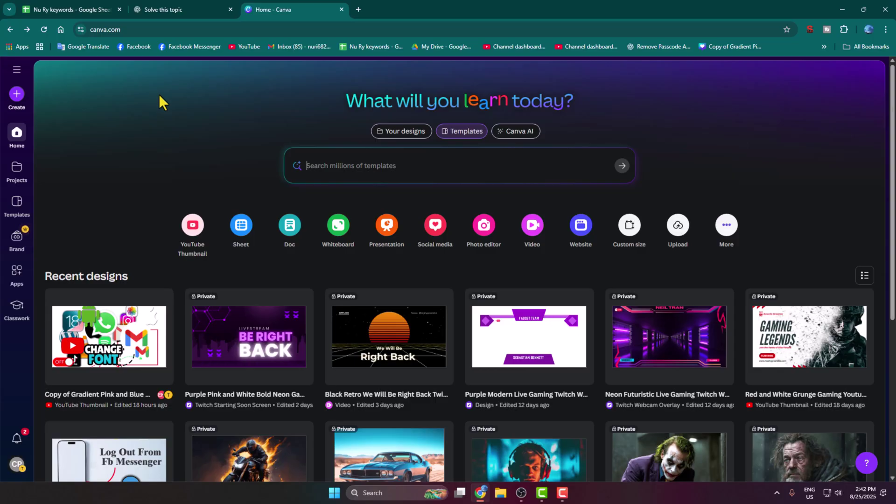
Search Canva templates for 'starting soon' and open the blue Starting Soon Twitch Screen template
{"action": "left_click", "coordinate": [322, 171]}
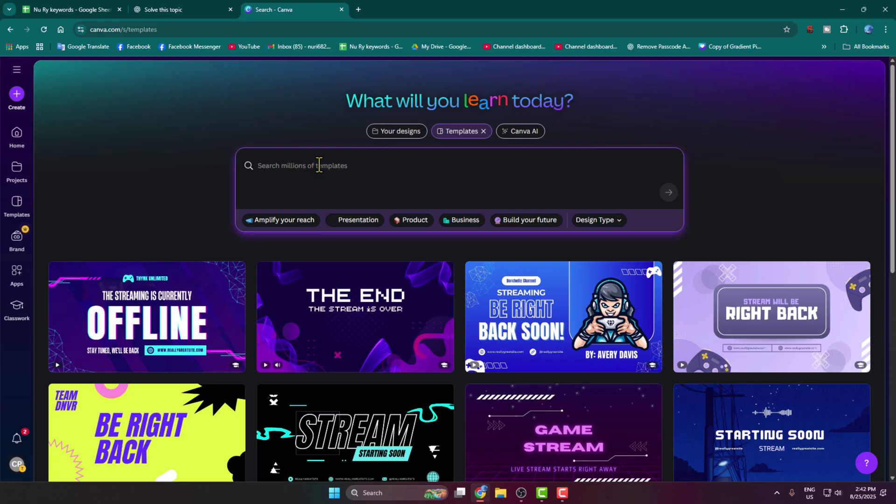
{"action": "type", "text": "starting so"}
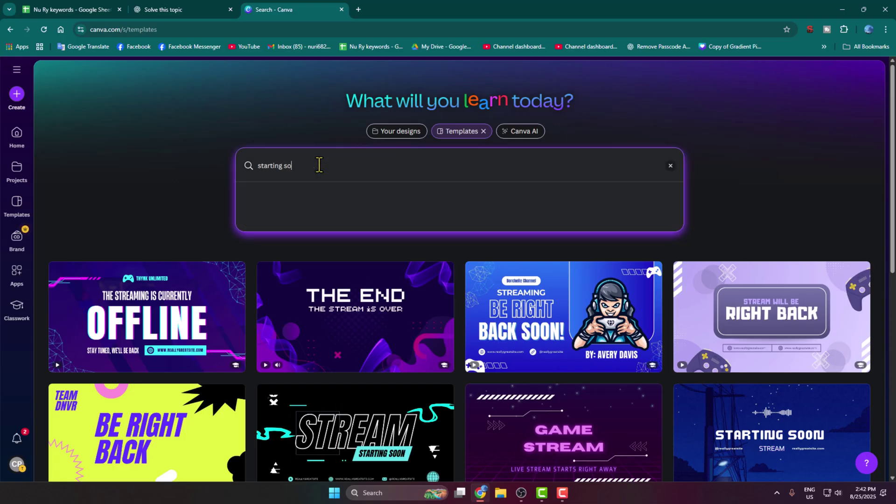
{"action": "type", "text": "on"}
{"action": "key", "text": "Return"}
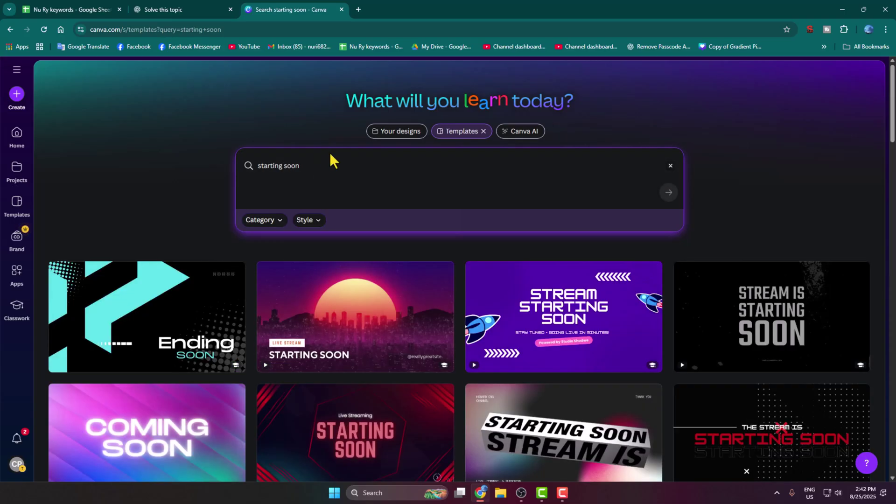
{"action": "left_click_drag", "start_coordinate": [893, 98], "coordinate": [894, 444]}
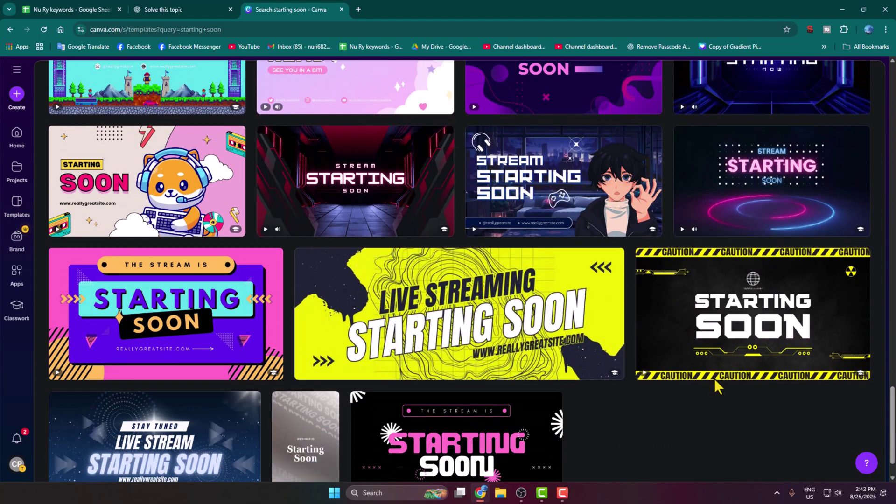
{"action": "left_click_drag", "start_coordinate": [891, 411], "coordinate": [888, 150]}
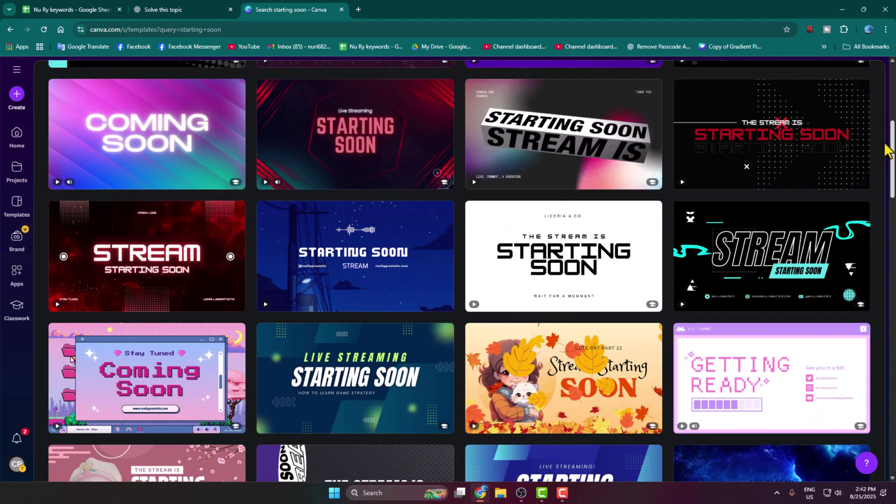
{"action": "left_click", "coordinate": [352, 266]}
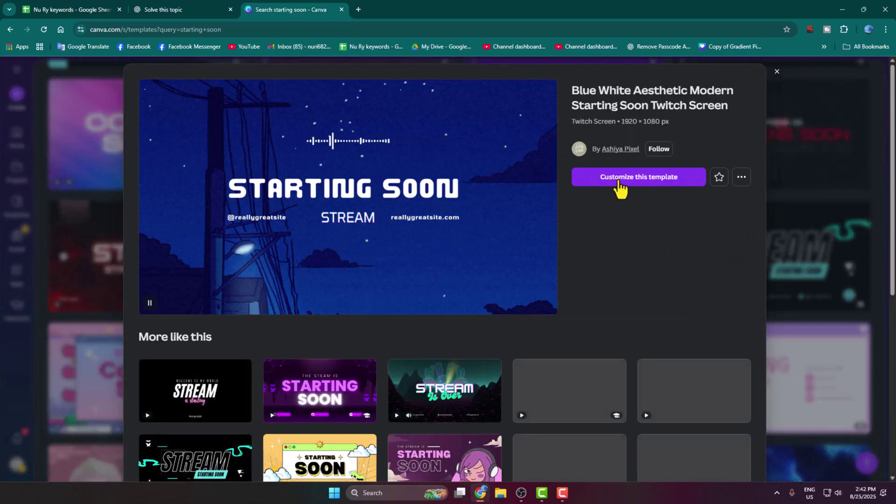
Customize the template and prefix its title with 'STREAM' to read STREAM STARTING SOON
{"action": "left_click", "coordinate": [620, 182]}
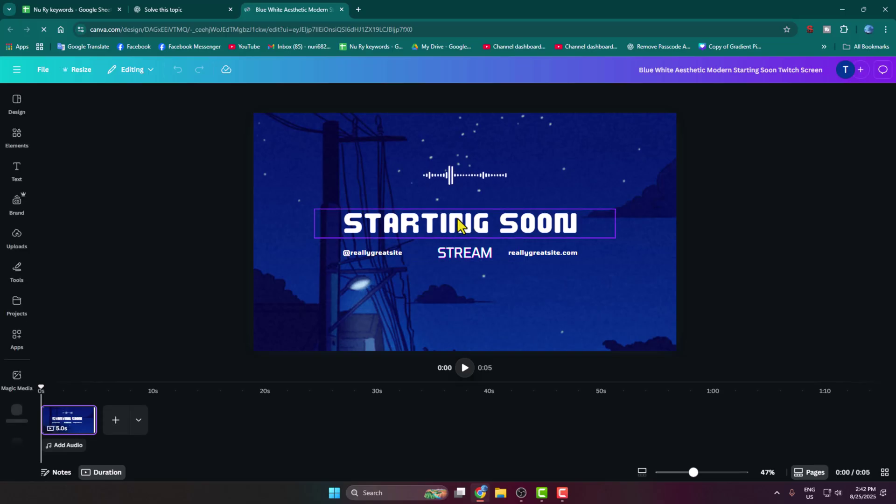
{"action": "left_click", "coordinate": [425, 227]}
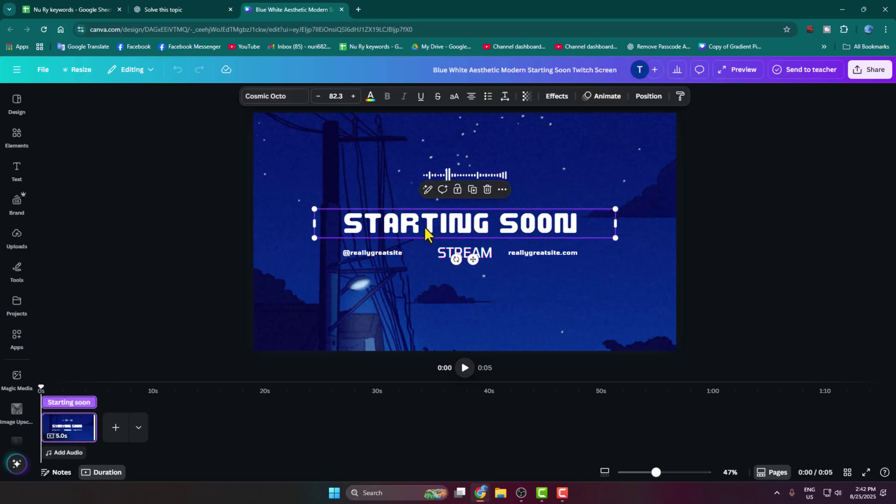
{"action": "left_click", "coordinate": [489, 229]}
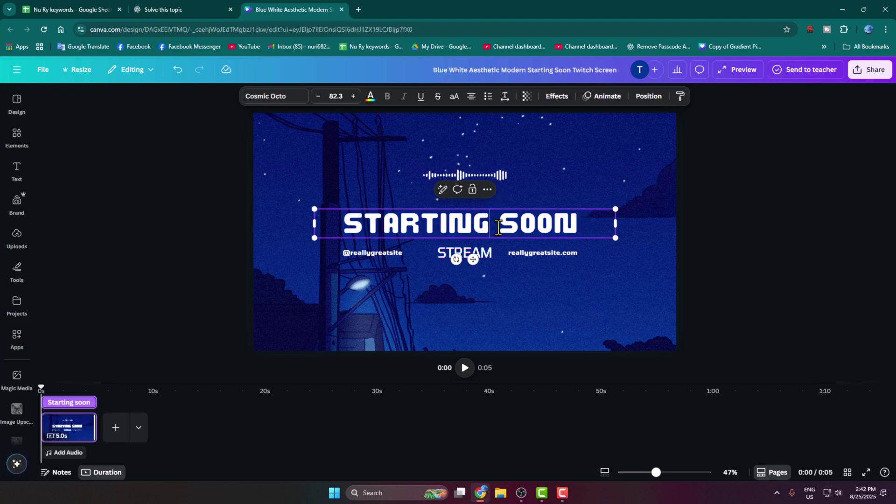
{"action": "left_click", "coordinate": [344, 223]}
{"action": "type", "text": "stream"}
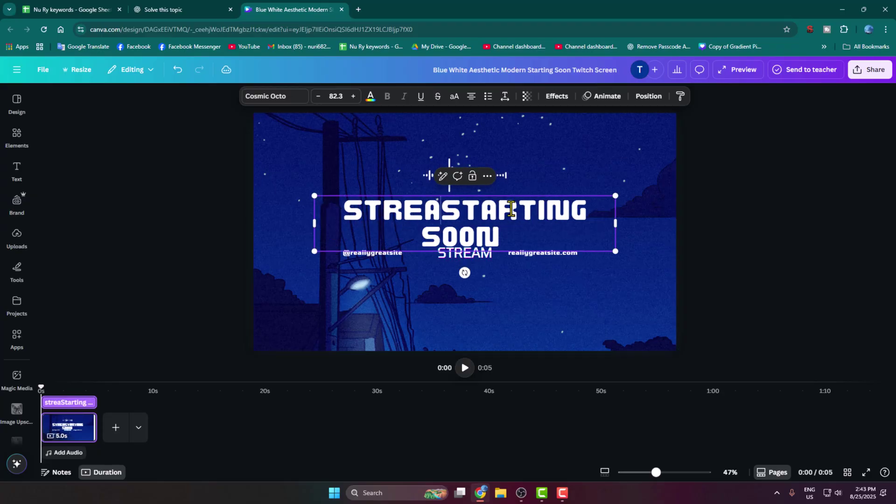
Widen the title box to fit one line and center it on the page
{"action": "left_click_drag", "start_coordinate": [621, 224], "coordinate": [700, 230]}
{"action": "left_click", "coordinate": [565, 240]}
{"action": "left_click", "coordinate": [579, 228]}
{"action": "left_click_drag", "start_coordinate": [578, 228], "coordinate": [537, 220]}
{"action": "left_click", "coordinate": [524, 289]}
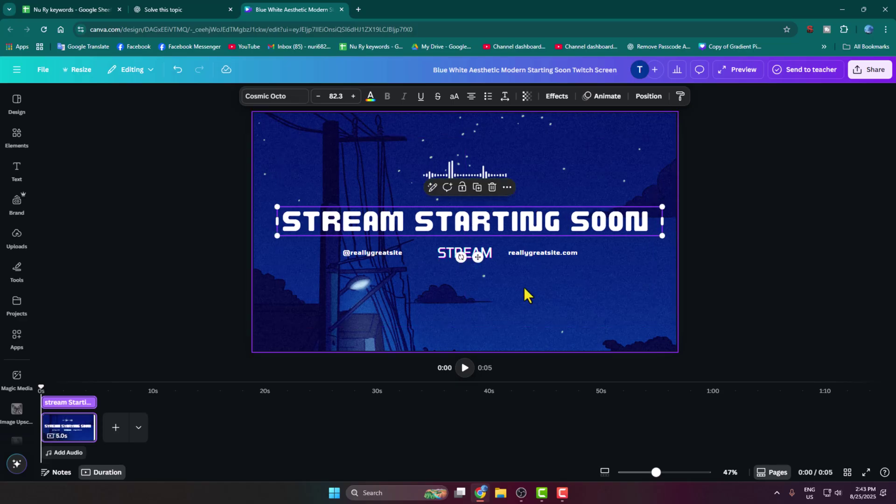
{"action": "left_click", "coordinate": [366, 252]}
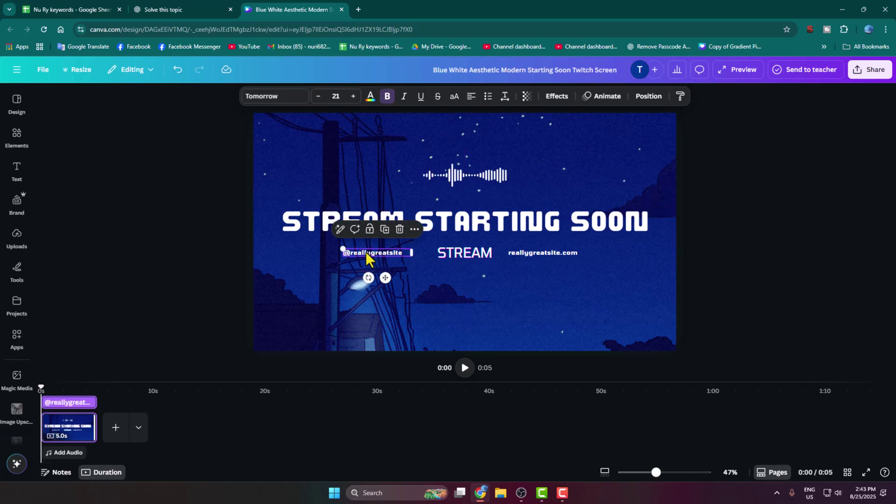
{"action": "left_click", "coordinate": [371, 254]}
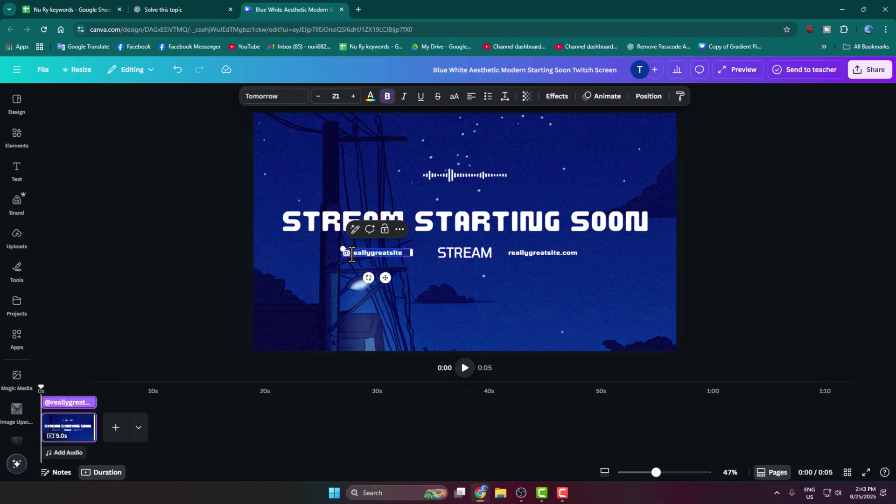
{"action": "type", "text": "howtoq1"}
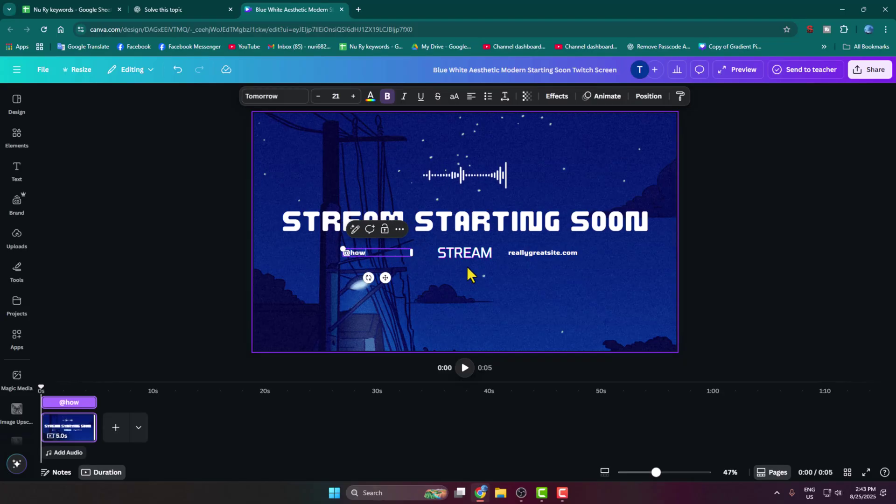
{"action": "key", "text": "BackSpace"}
{"action": "key", "text": "BackSpace"}
{"action": "type", "text": "1minj"}
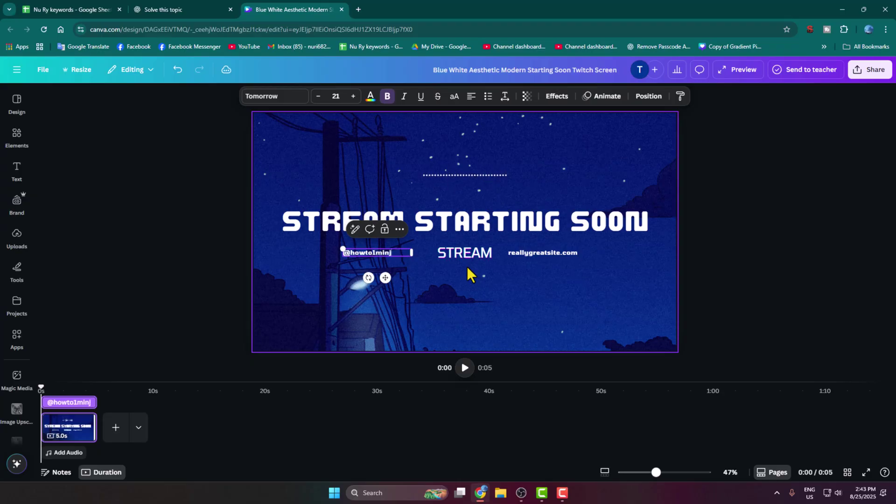
{"action": "key", "text": "BackSpace"}
{"action": "type", "text": "ute"}
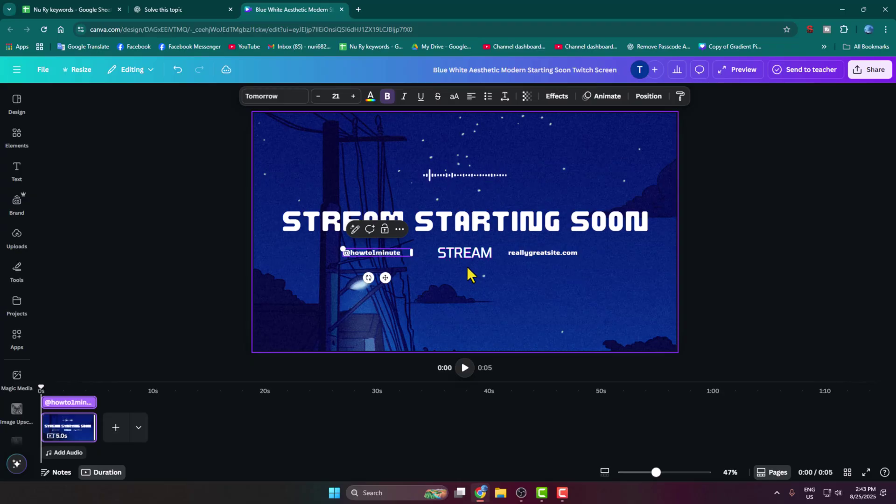
Replace reallygreatsite.com with the channel's own website address
{"action": "double_click", "coordinate": [544, 253]}
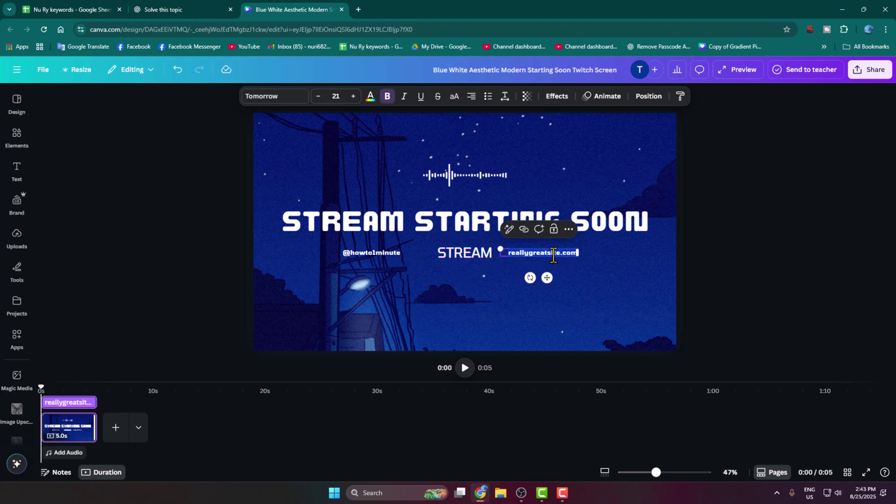
{"action": "type", "text": "out"}
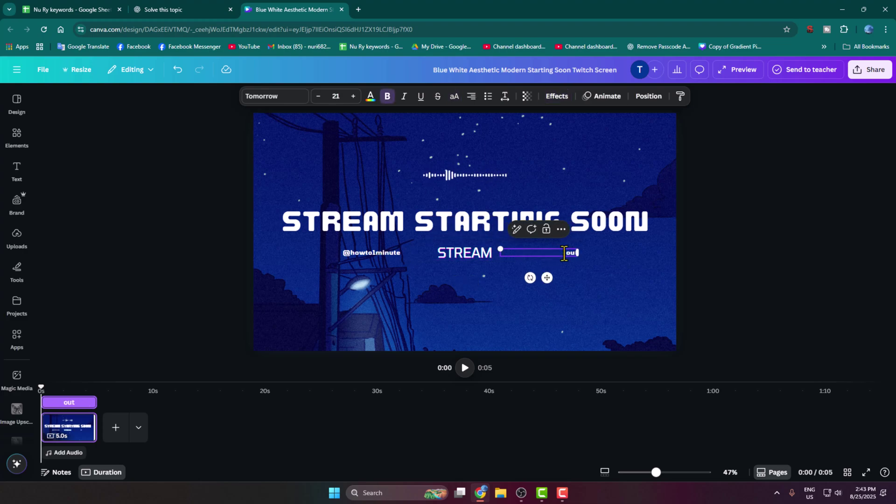
{"action": "type", "text": "soirce2bd.com"}
{"action": "left_click", "coordinate": [583, 296]}
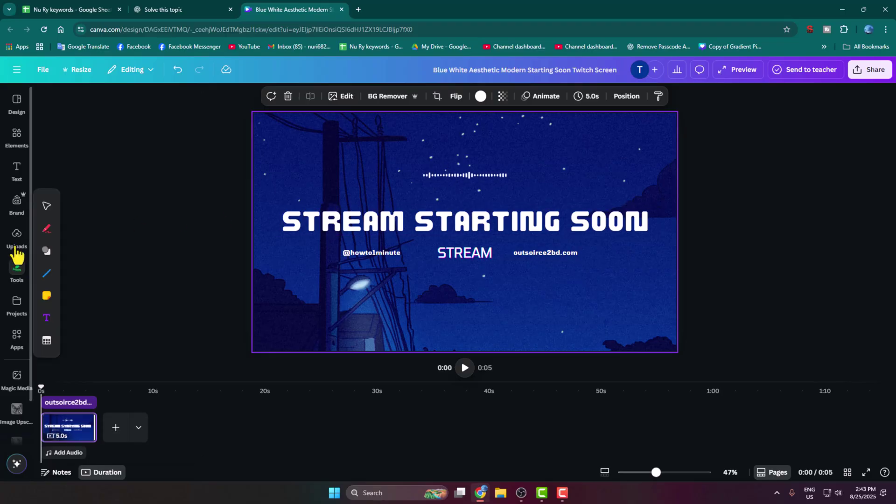
Look through the Uploads and Elements panels without adding anything
{"action": "left_click", "coordinate": [17, 240]}
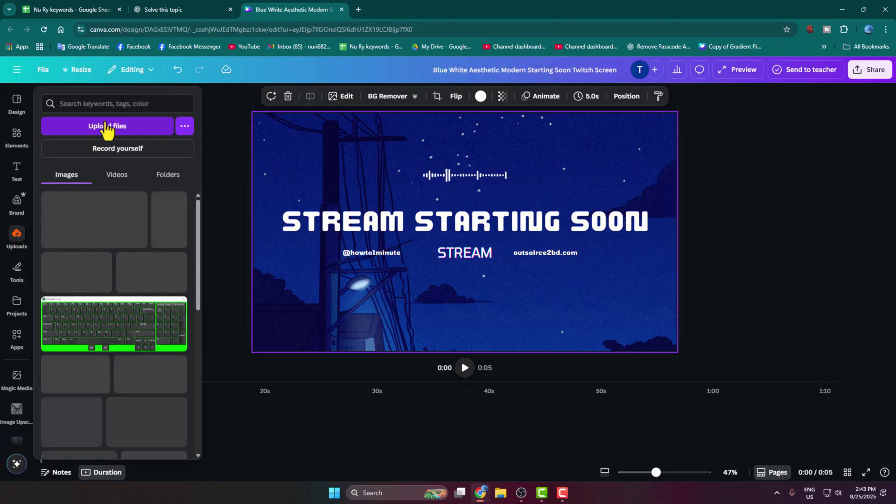
{"action": "left_click", "coordinate": [104, 132]}
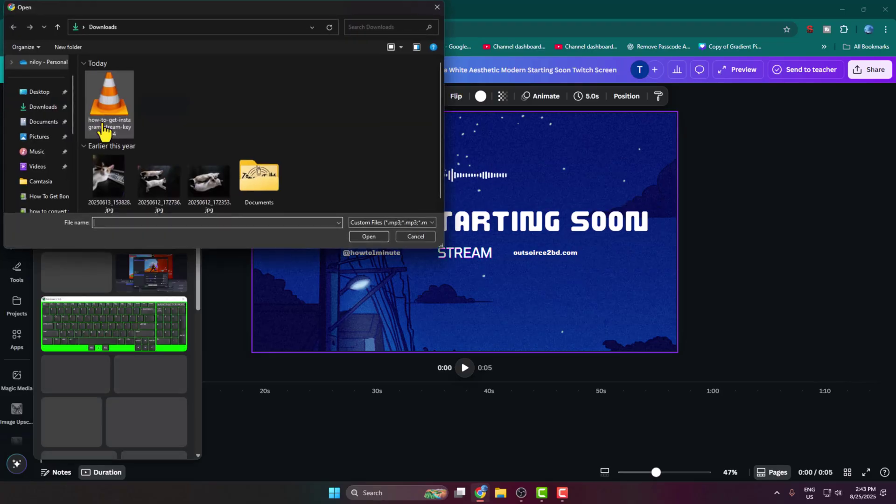
{"action": "left_click", "coordinate": [415, 237]}
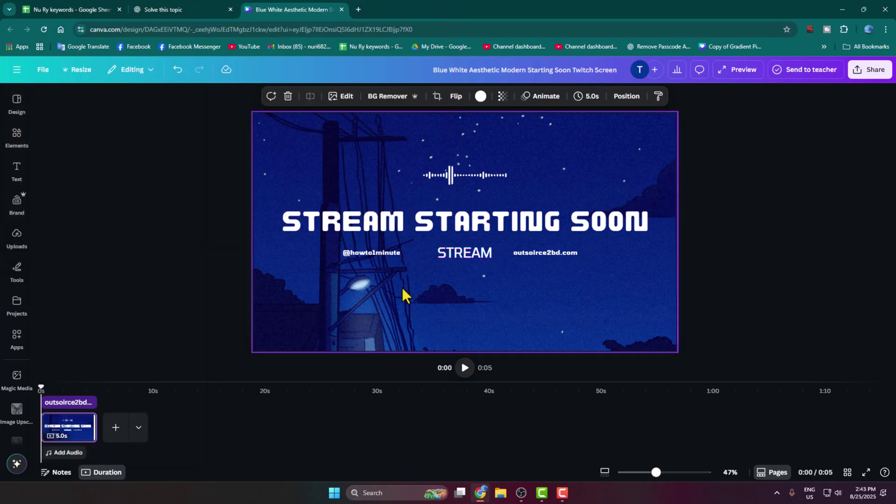
{"action": "left_click", "coordinate": [18, 139]}
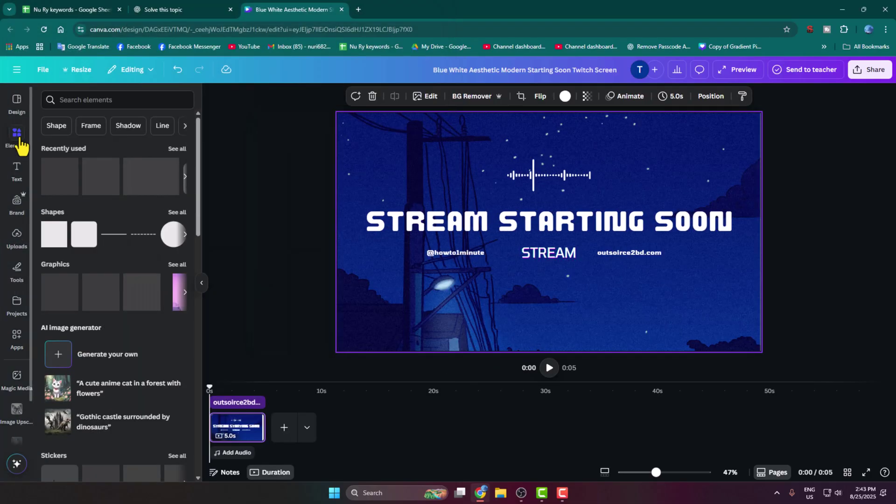
{"action": "left_click", "coordinate": [97, 100]}
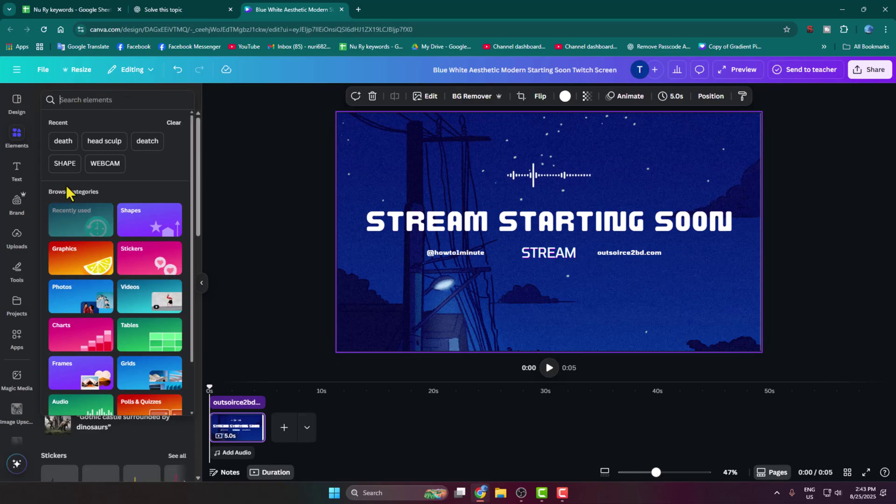
{"action": "left_click", "coordinate": [238, 152]}
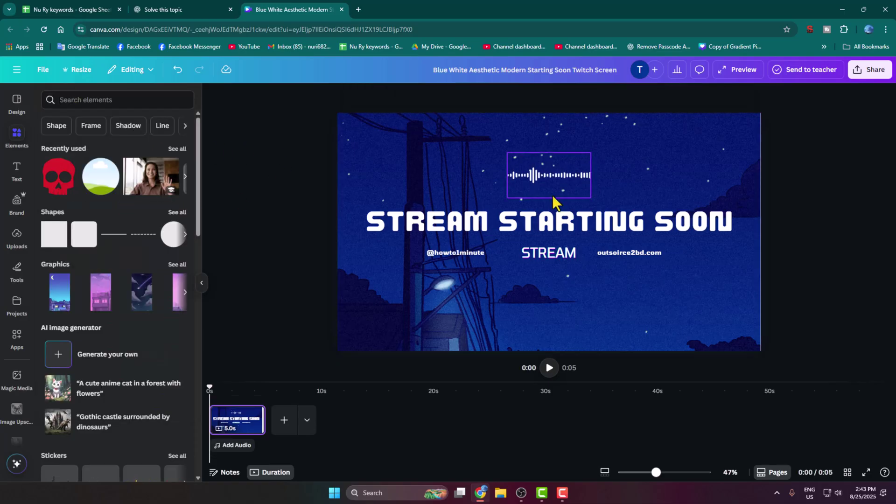
Enlarge the sound-wave graphic and center it above the title
{"action": "left_click", "coordinate": [549, 176]}
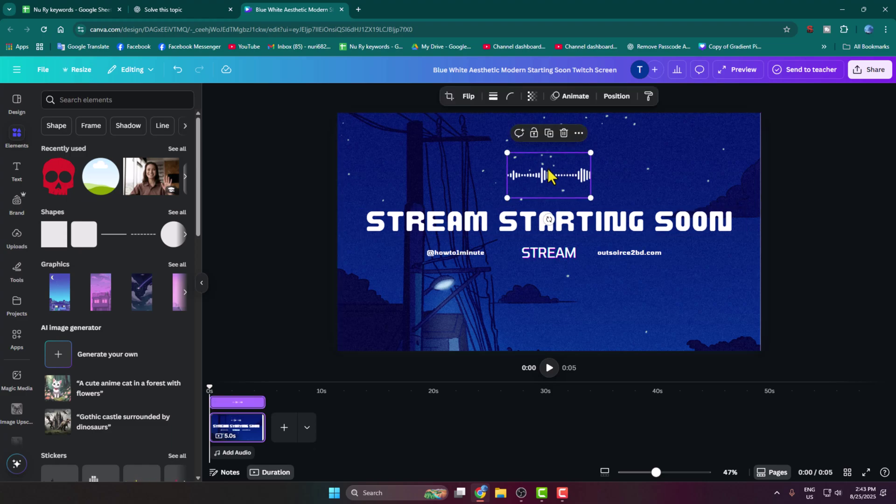
{"action": "left_click_drag", "start_coordinate": [592, 158], "coordinate": [670, 120]}
{"action": "left_click_drag", "start_coordinate": [618, 172], "coordinate": [577, 174]}
{"action": "left_click", "coordinate": [650, 164]}
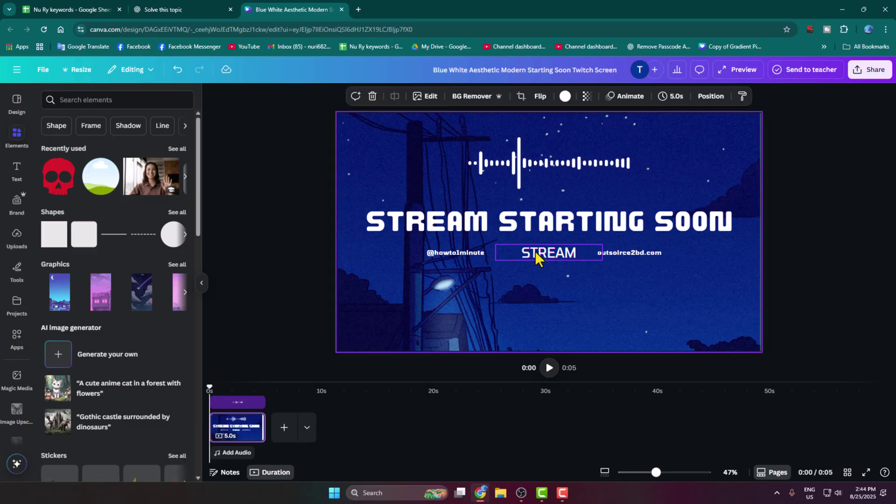
{"action": "left_click", "coordinate": [449, 255]}
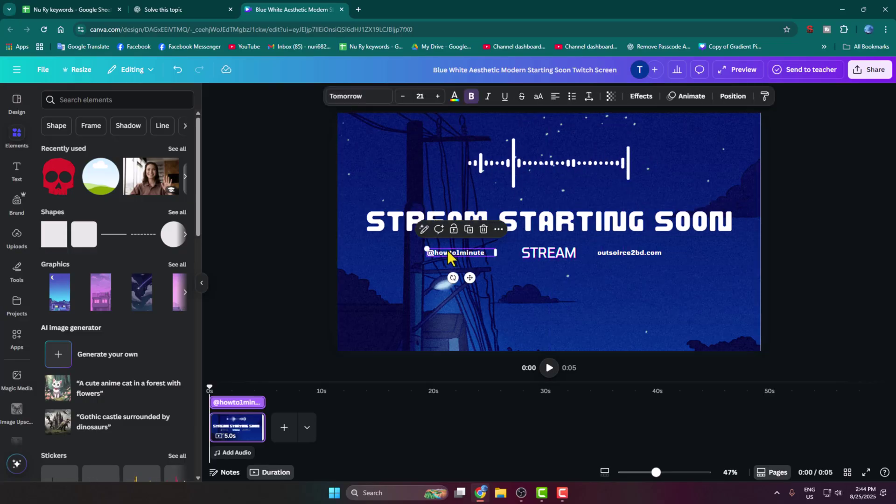
Color both the channel-handle and website caption lines red
{"action": "left_click", "coordinate": [456, 98]}
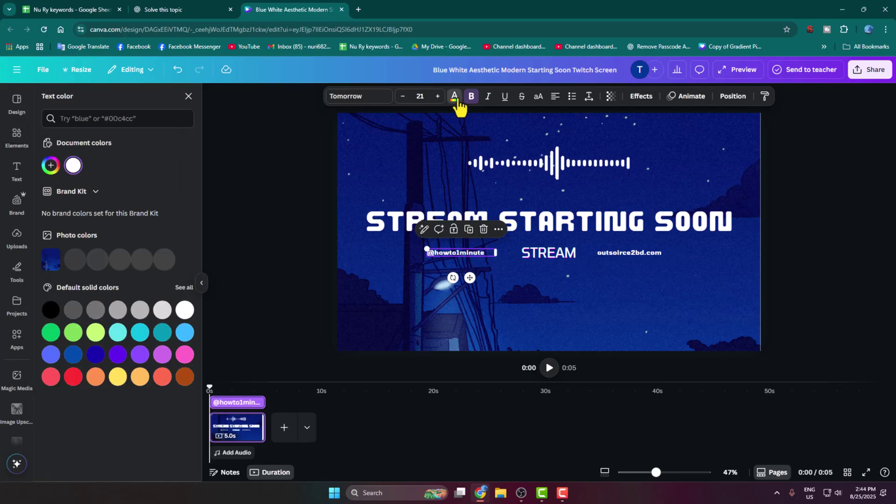
{"action": "left_click", "coordinate": [79, 380]}
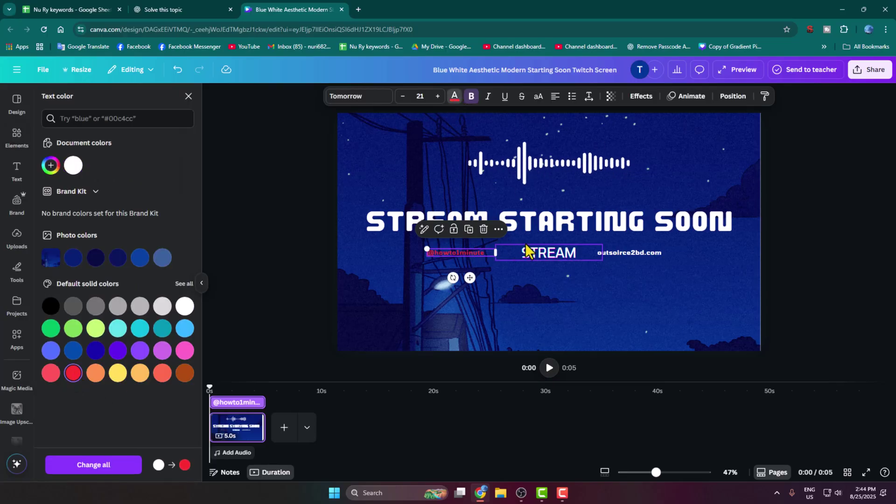
{"action": "left_click", "coordinate": [628, 254]}
{"action": "left_click", "coordinate": [74, 373]}
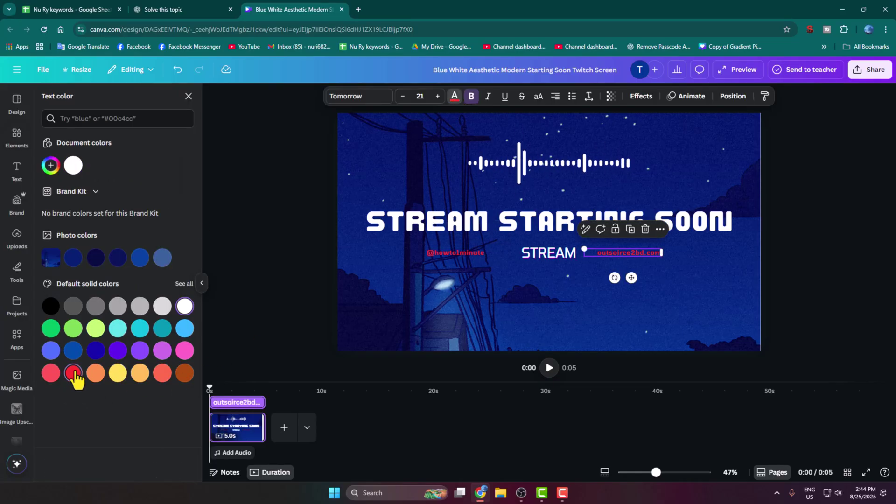
{"action": "left_click", "coordinate": [555, 290]}
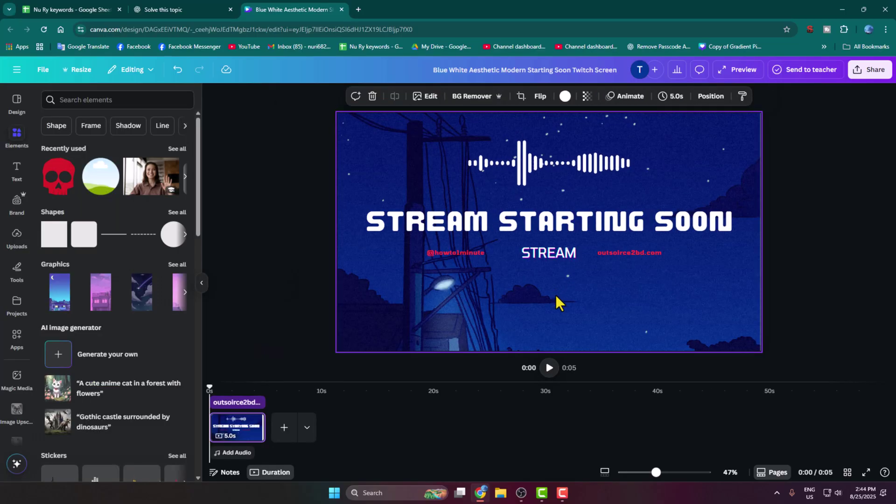
{"action": "left_click", "coordinate": [16, 171]}
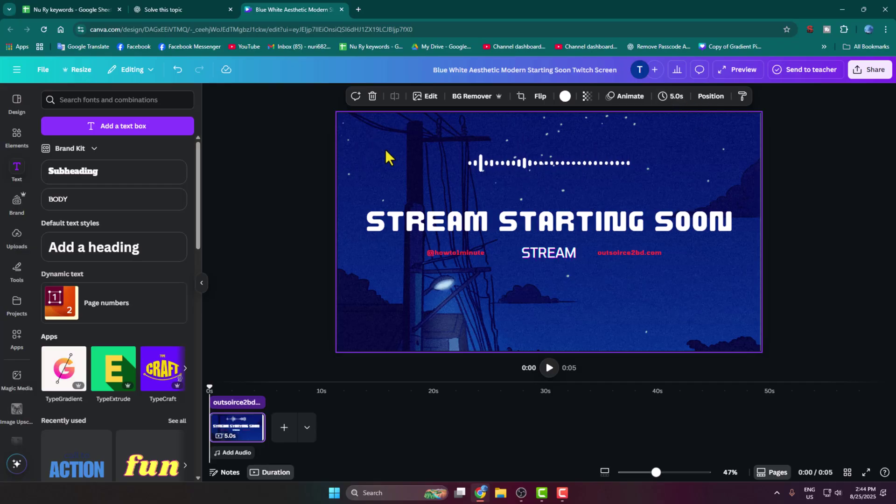
Reorder layers so the waveform is above STREAM and the title on top, then preview
{"action": "left_click", "coordinate": [717, 97]}
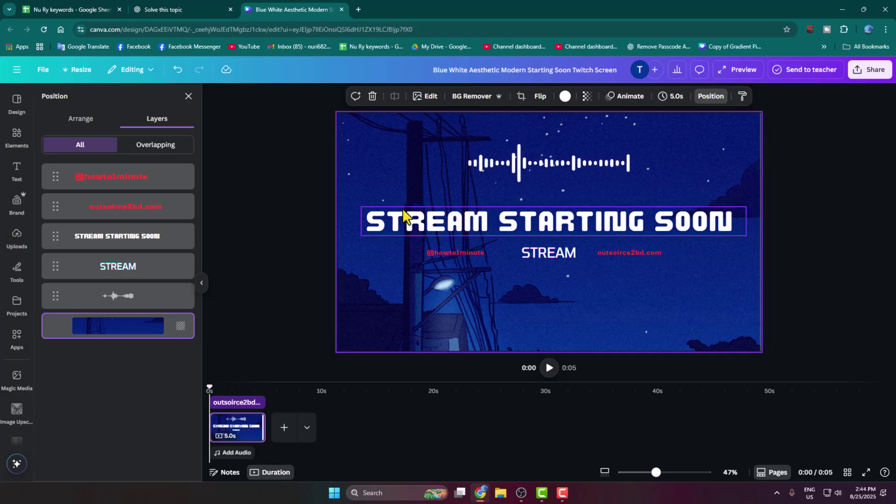
{"action": "left_click_drag", "start_coordinate": [121, 294], "coordinate": [124, 238]}
{"action": "left_click_drag", "start_coordinate": [120, 178], "coordinate": [122, 210]}
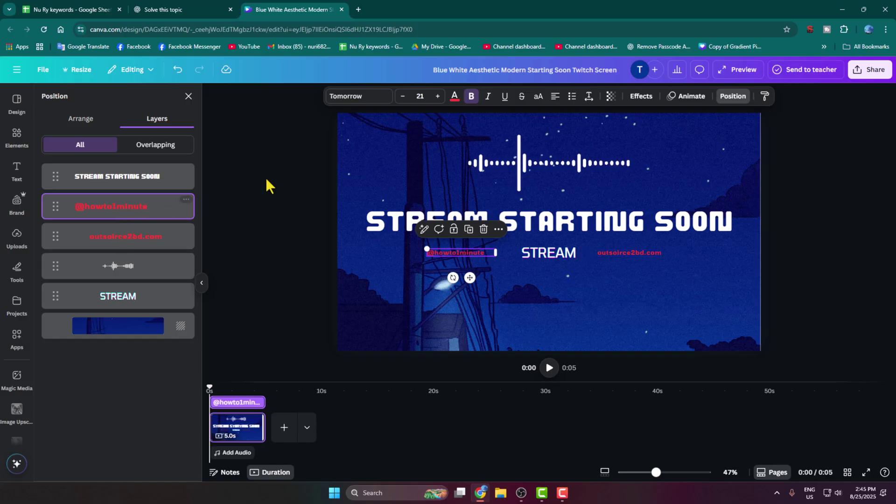
{"action": "left_click", "coordinate": [597, 286]}
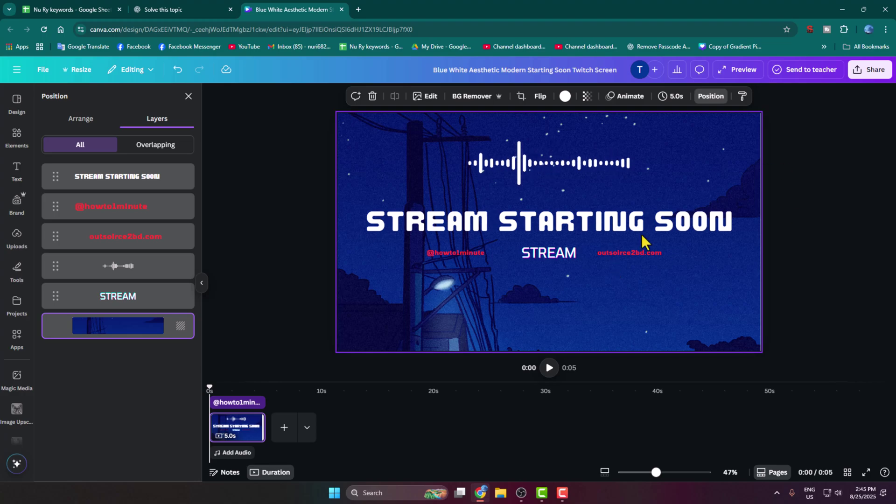
{"action": "left_click", "coordinate": [549, 367]}
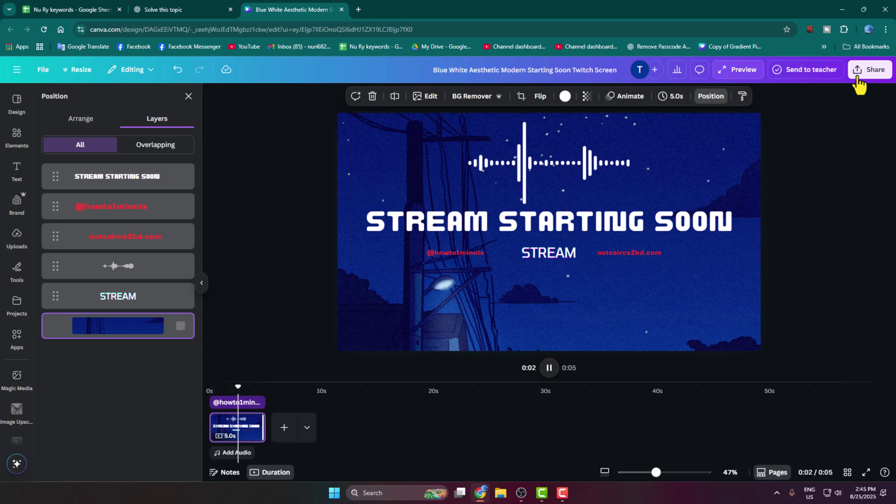
Download the design as an MP4 video
{"action": "left_click", "coordinate": [871, 70]}
{"action": "left_click", "coordinate": [725, 263]}
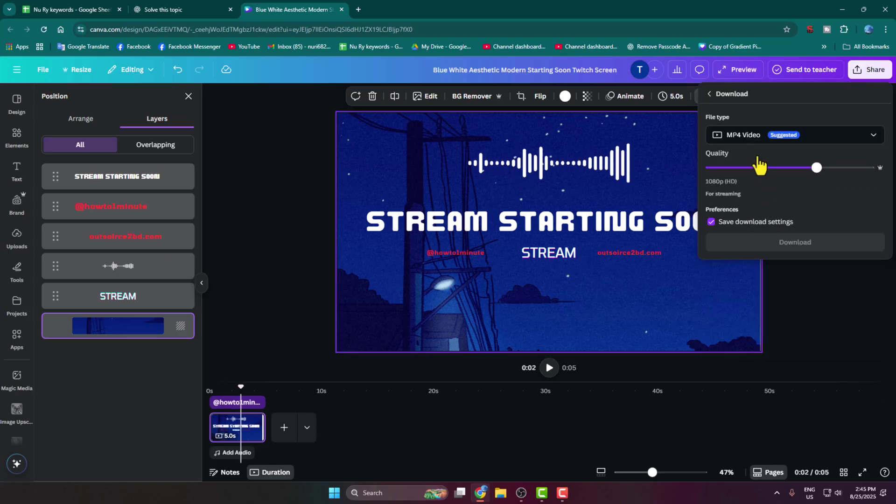
{"action": "left_click", "coordinate": [856, 137]}
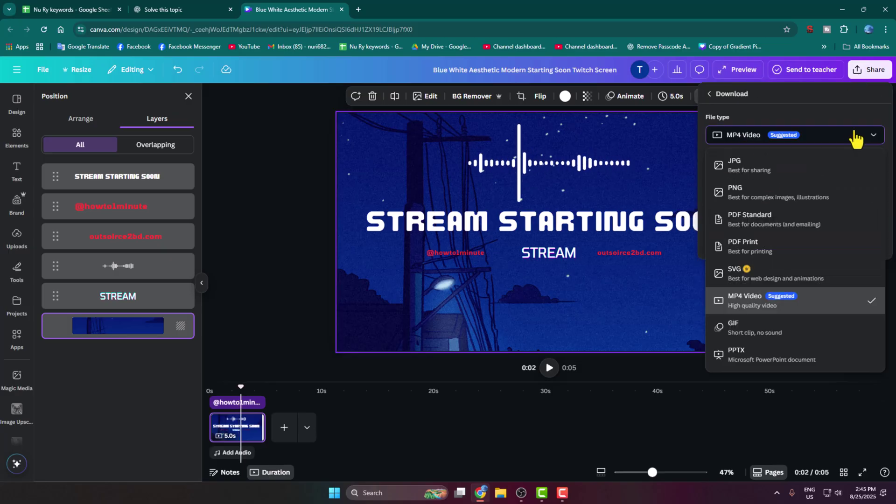
{"action": "left_click", "coordinate": [759, 306]}
{"action": "left_click", "coordinate": [762, 244]}
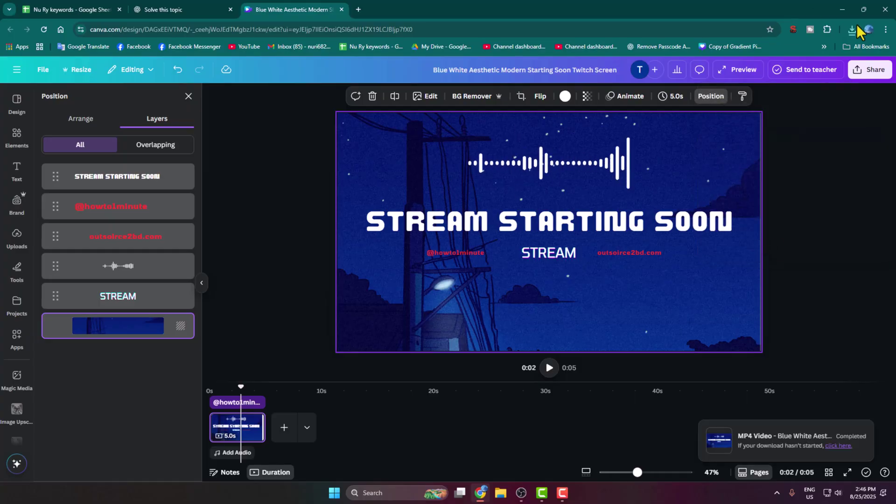
Confirm the MP4 appears in browser downloads and return to OBS Studio
{"action": "left_click", "coordinate": [852, 31]}
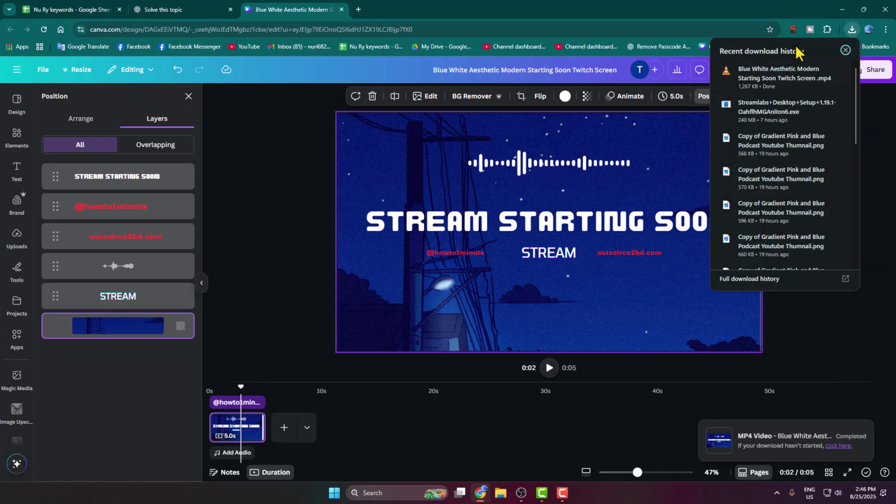
{"action": "left_click", "coordinate": [609, 189]}
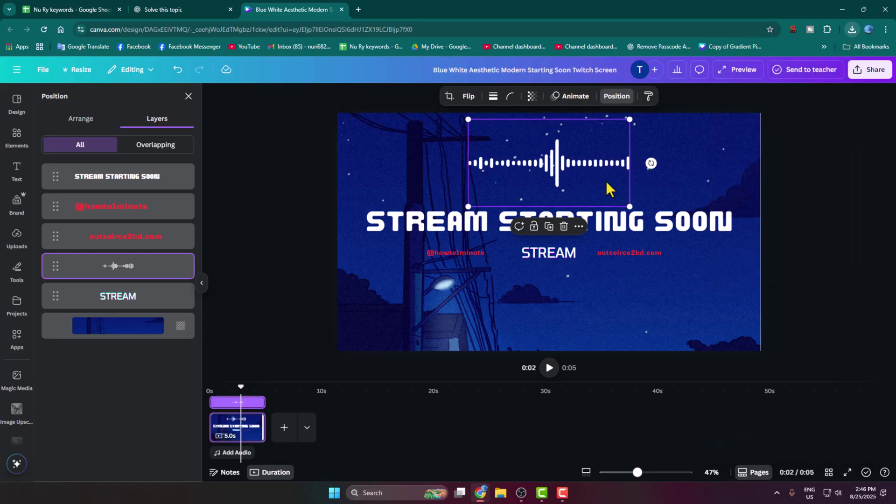
{"action": "left_click", "coordinate": [522, 495]}
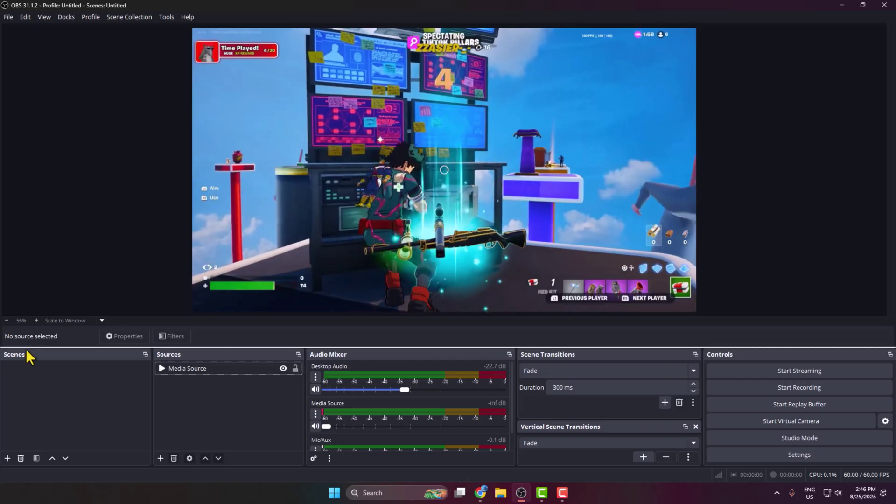
Add a scene named 'Starting Soon!' and select it
{"action": "left_click", "coordinate": [8, 458]}
{"action": "type", "text": "St"}
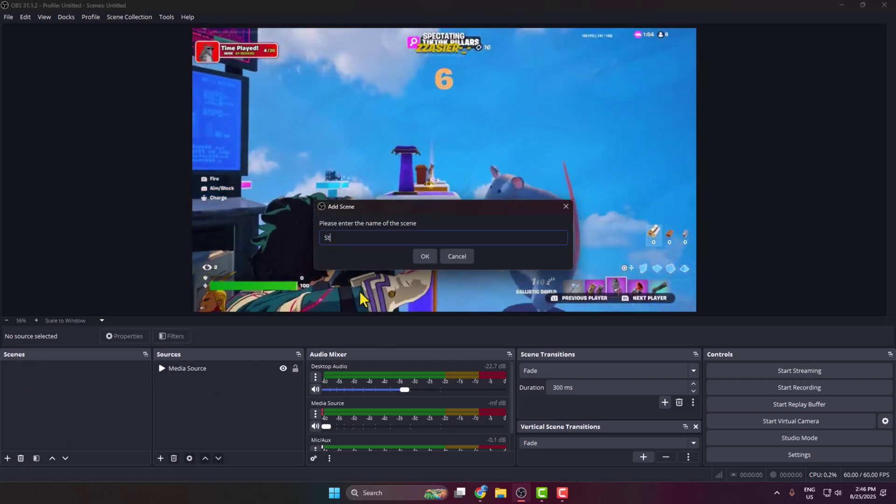
{"action": "type", "text": "arting Soon!"}
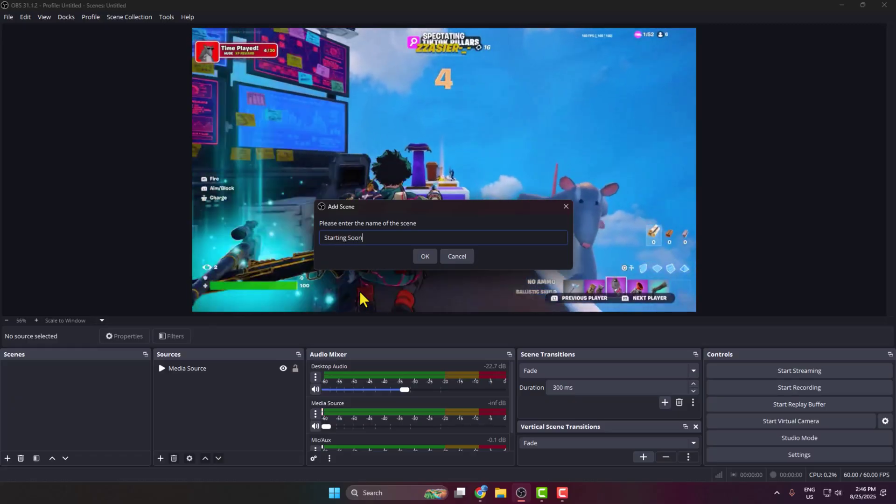
{"action": "left_click", "coordinate": [417, 255]}
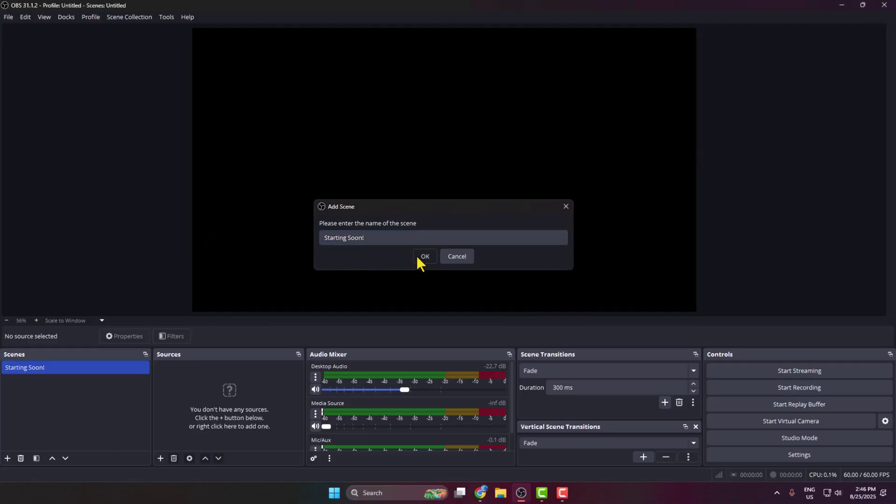
{"action": "left_click", "coordinate": [22, 373]}
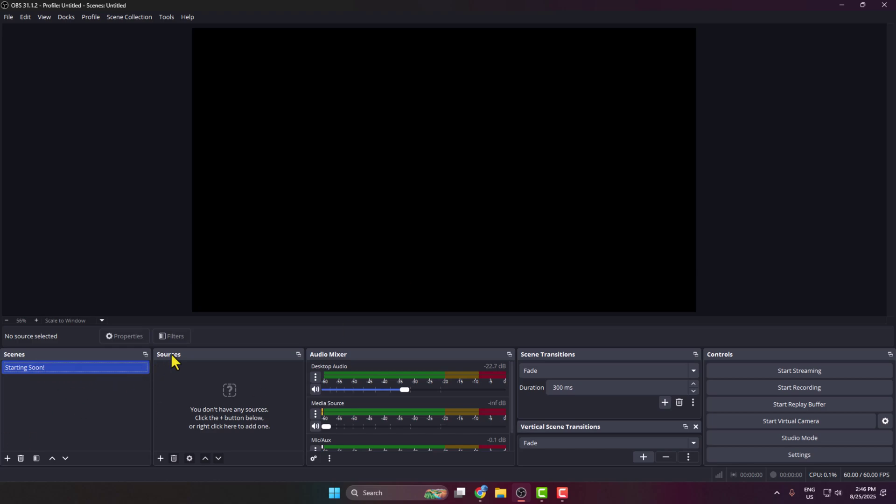
Add Media Source 2 using the downloaded Starting Soon MP4 with Loop enabled
{"action": "left_click", "coordinate": [161, 458]}
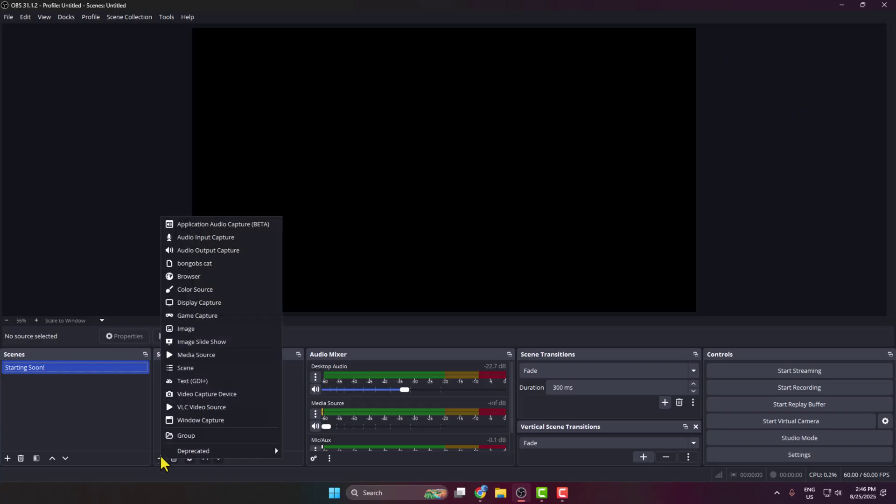
{"action": "left_click", "coordinate": [199, 354]}
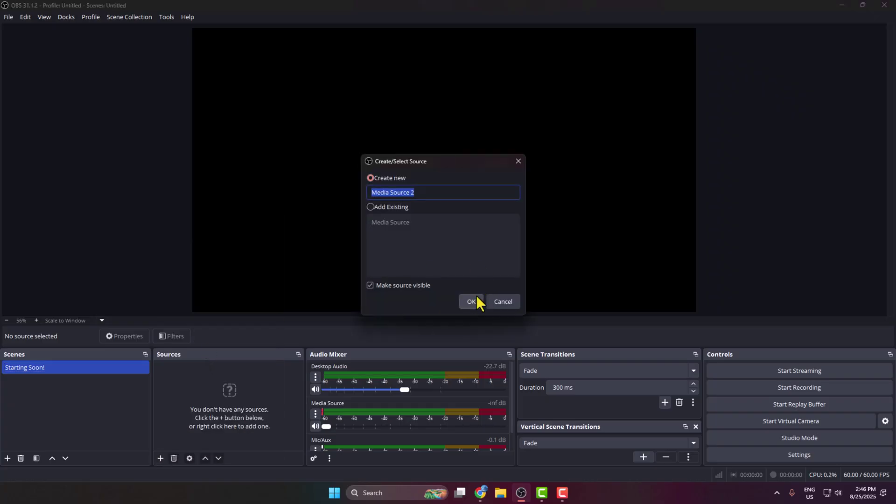
{"action": "left_click", "coordinate": [471, 302]}
{"action": "left_click", "coordinate": [570, 259]}
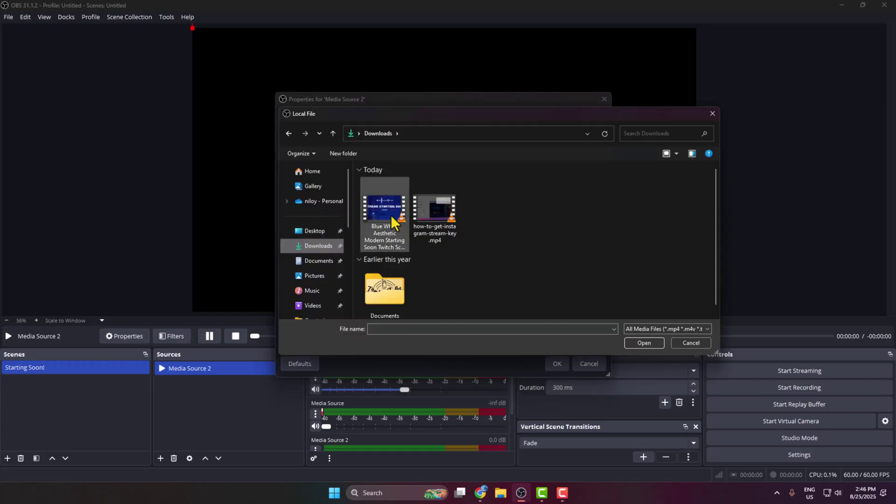
{"action": "left_click", "coordinate": [390, 231]}
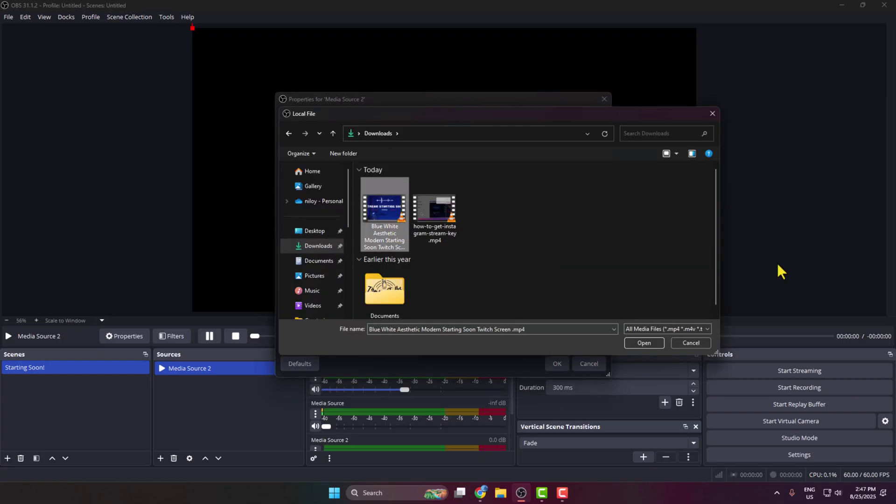
{"action": "left_click", "coordinate": [644, 344]}
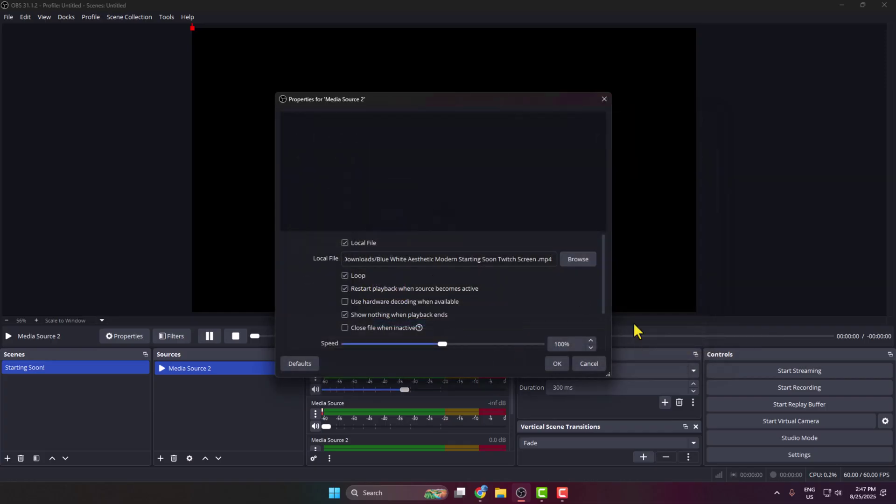
{"action": "left_click", "coordinate": [553, 363]}
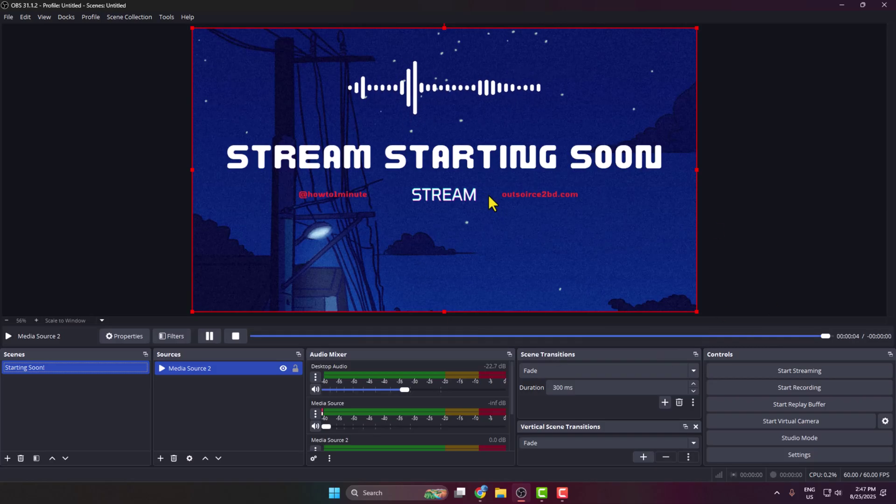
Add Scene 2 for the Fortnite gameplay clip and toggle between it and 'Starting Soon!'
{"action": "left_click", "coordinate": [15, 370]}
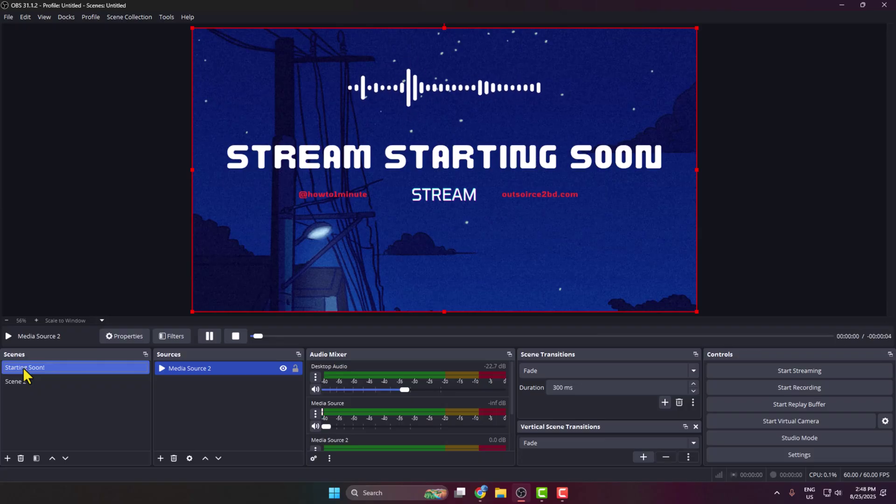
{"action": "left_click", "coordinate": [86, 386]}
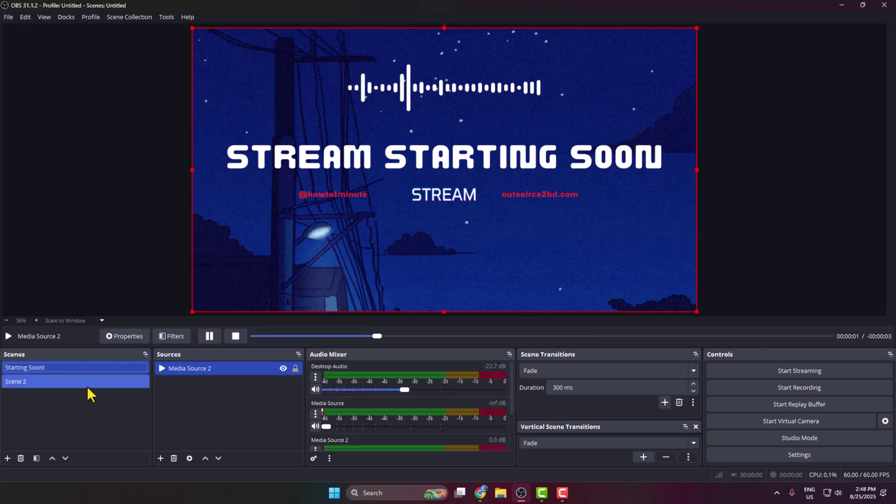
{"action": "left_click", "coordinate": [19, 380]}
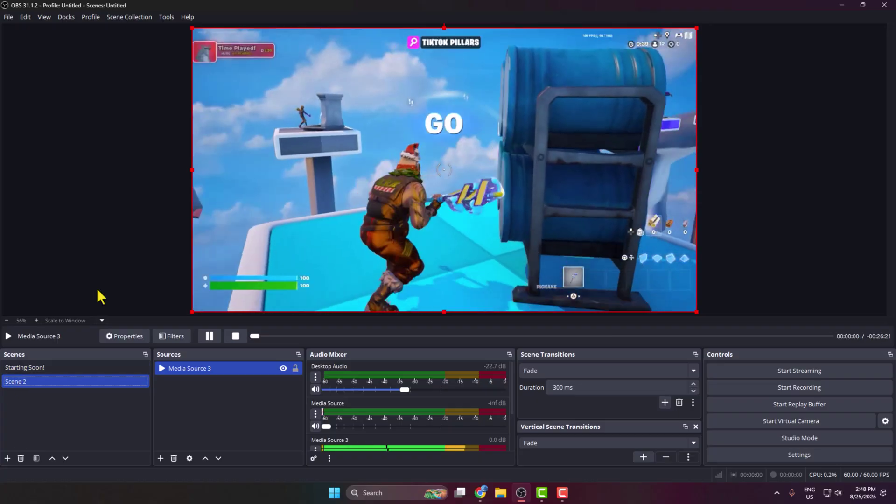
{"action": "left_click", "coordinate": [39, 368]}
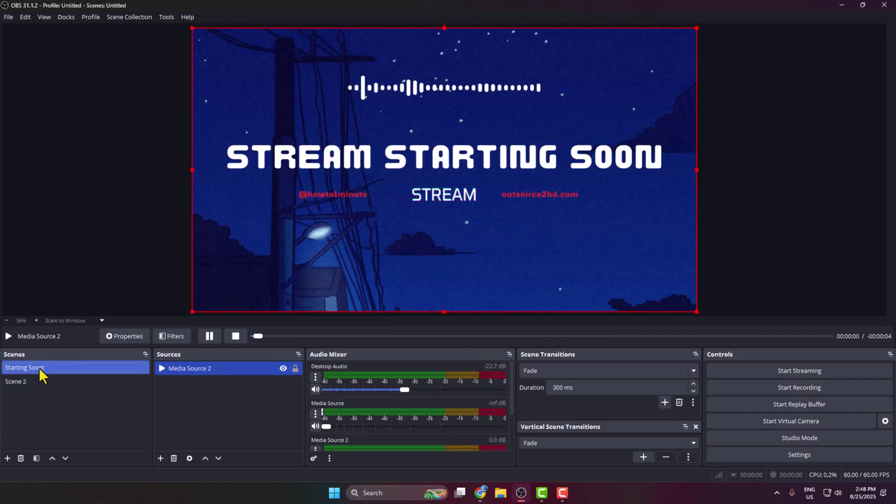
{"action": "left_click", "coordinate": [41, 381]}
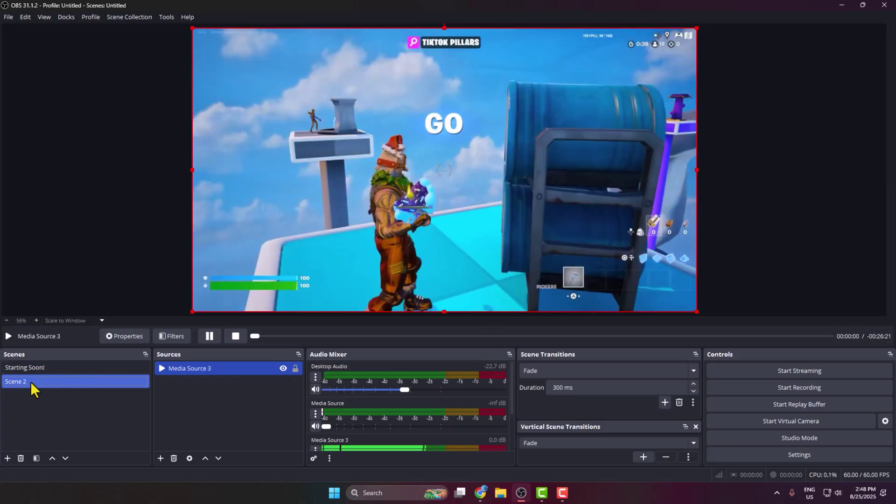